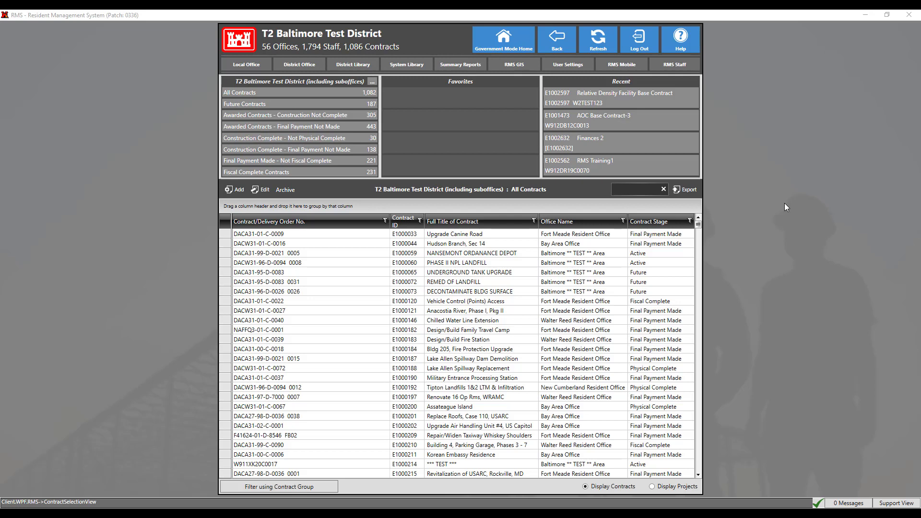
Step: On the RMS Staff page, filter to Active staff and open the record matching 'testu'
left_click(785, 207)
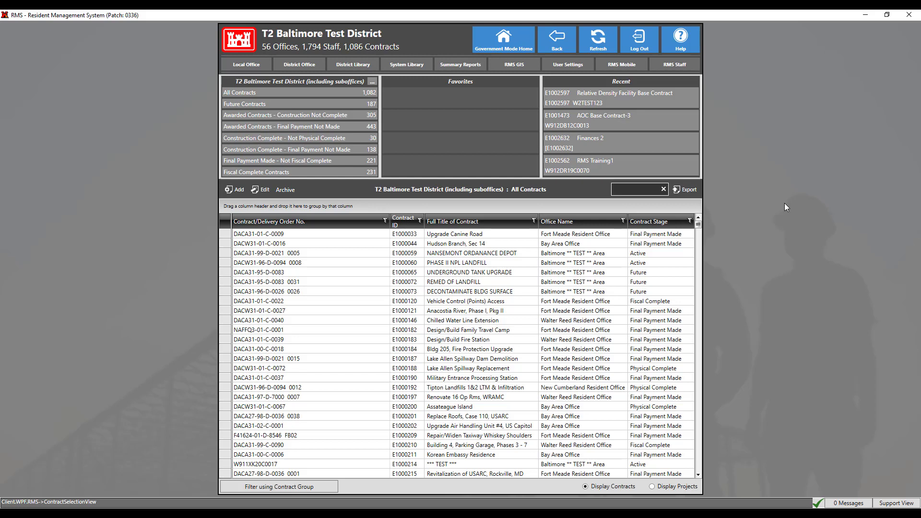
left_click(674, 64)
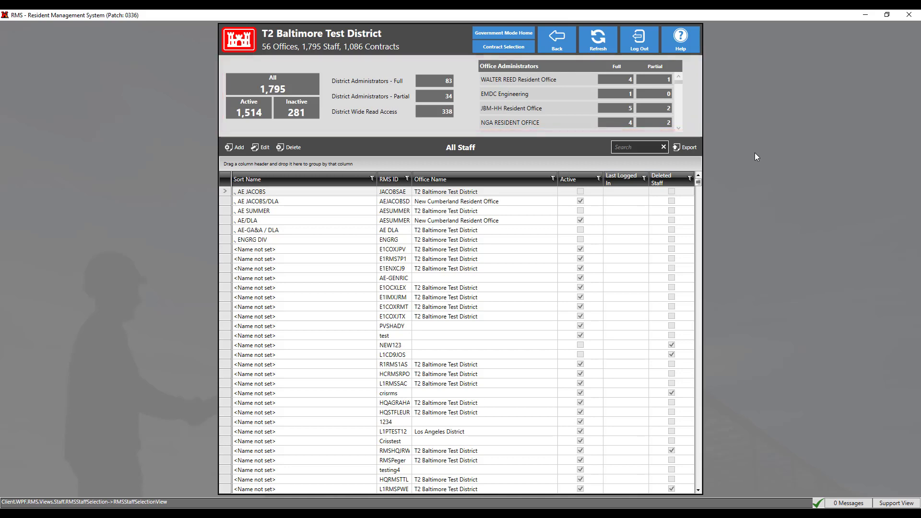
left_click(257, 113)
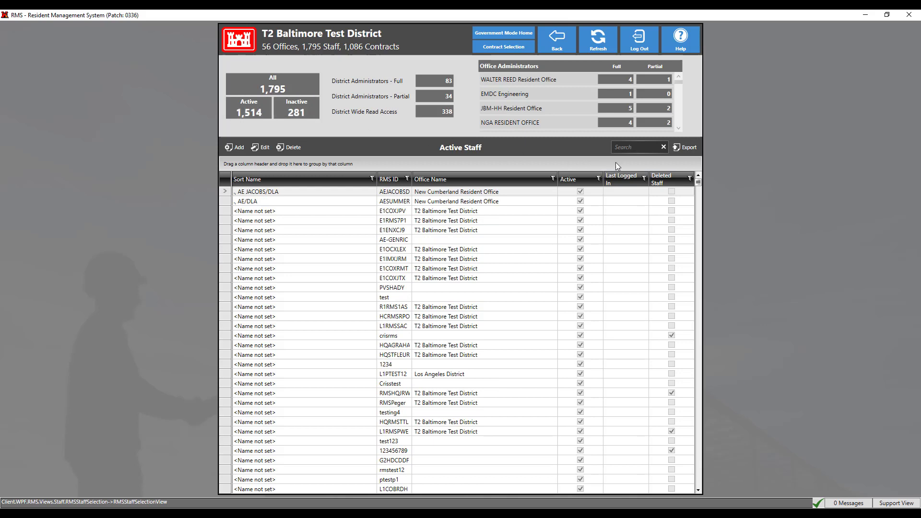
left_click(631, 146)
type("testu")
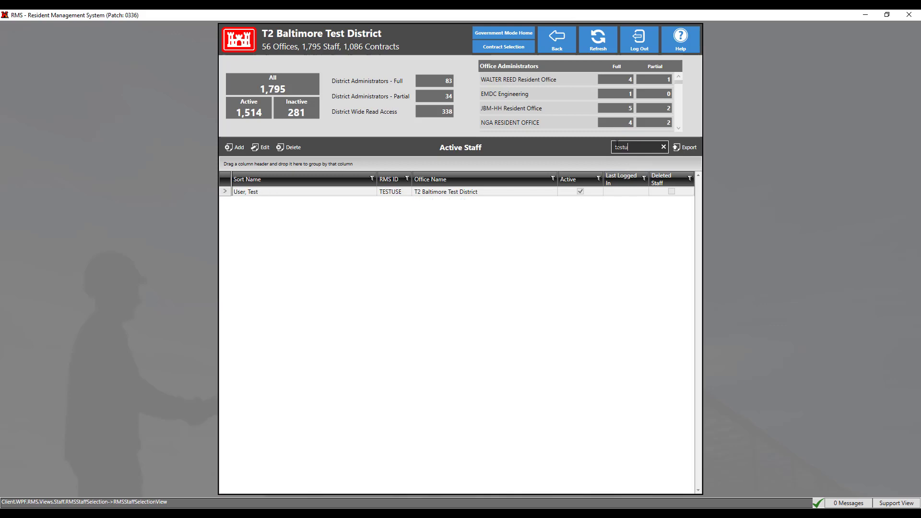
double_click(441, 192)
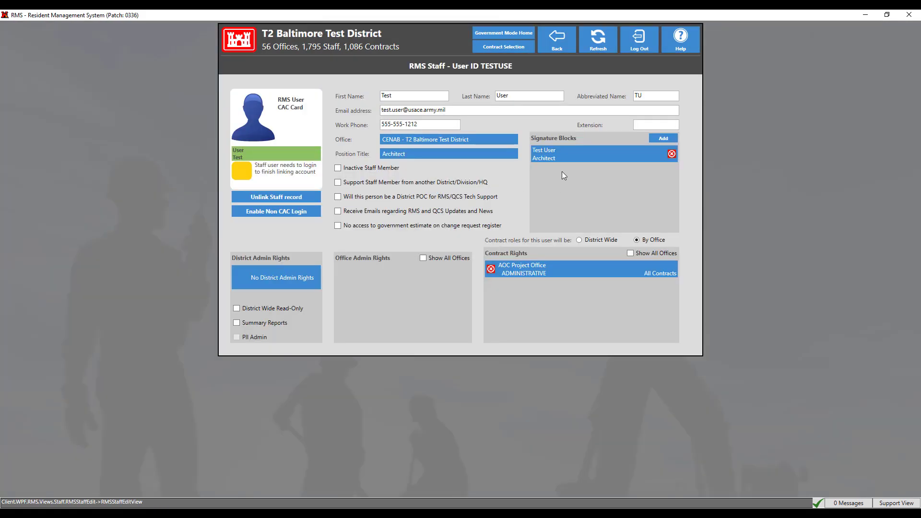
Step: Return to the Active Staff list, clear the search, and begin adding a new staff member
left_click(558, 47)
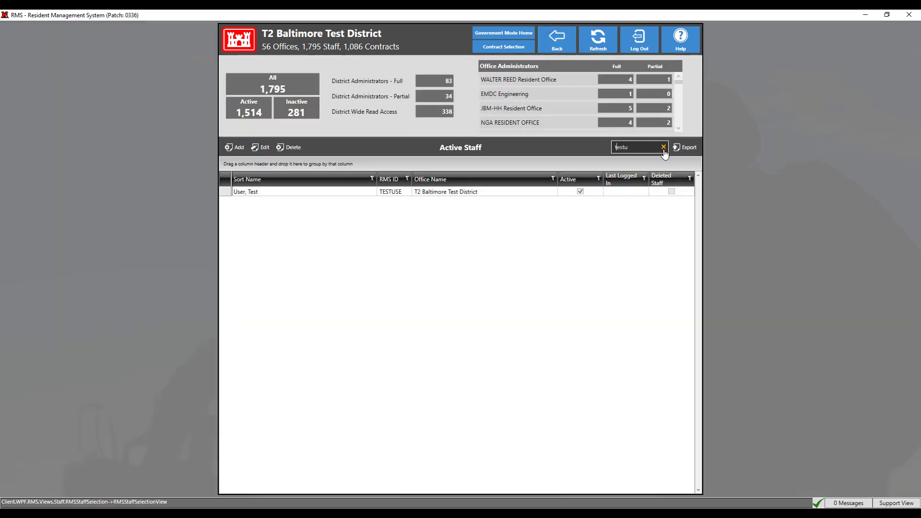
left_click(664, 147)
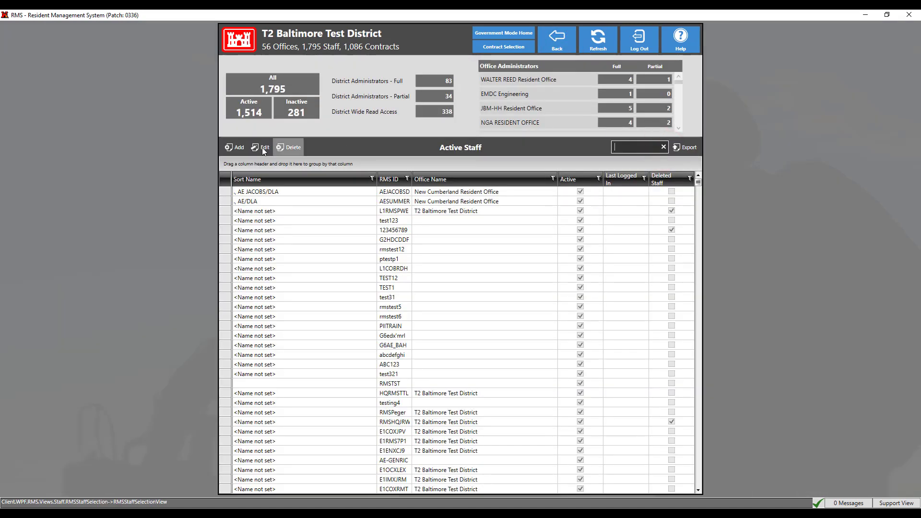
left_click(239, 148)
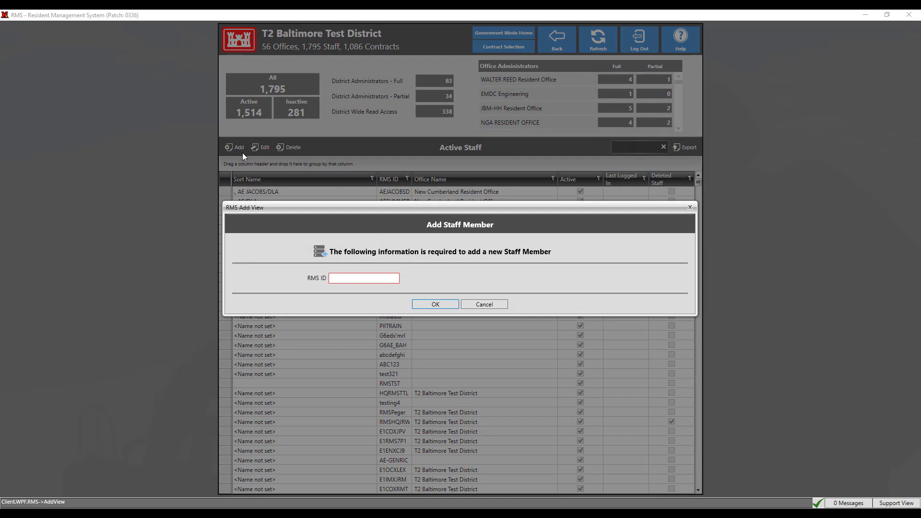
Step: Create the new staff record with RMS ID 789456
left_click(348, 278)
type("789456")
left_click(422, 305)
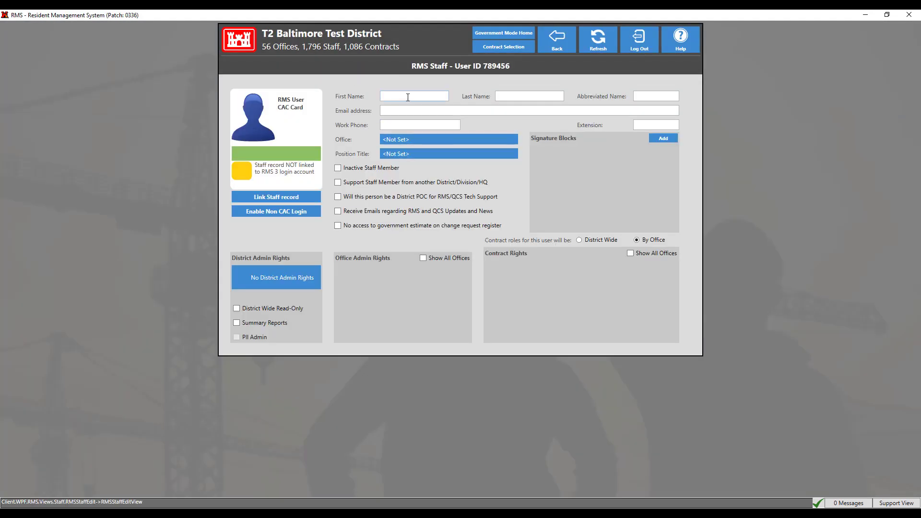
Step: Fill in the first and last names and the abbreviated name 'RMS'
left_click(408, 97)
type("Test")
key("Tab")
type("User")
key("Tab")
type("RMS")
key("ctrl+a")
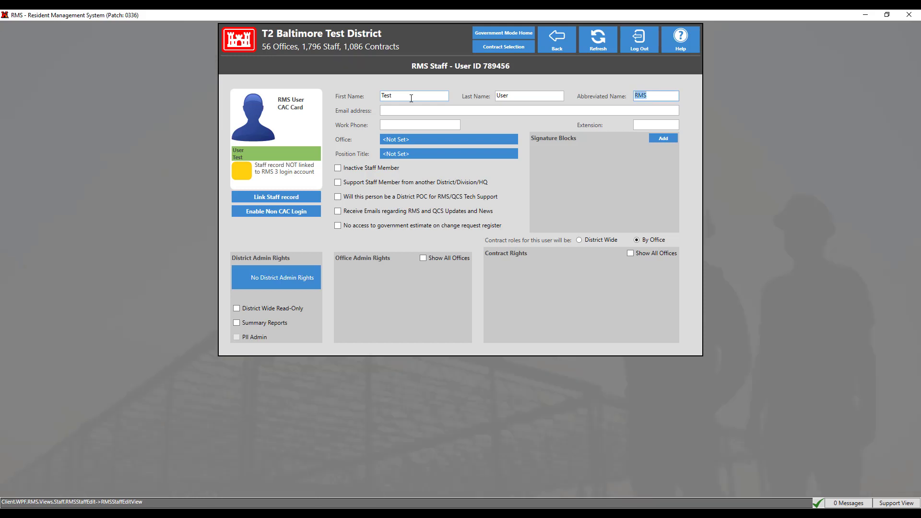
Step: Enter the staff member's e-mail address and work phone number
left_click(426, 111)
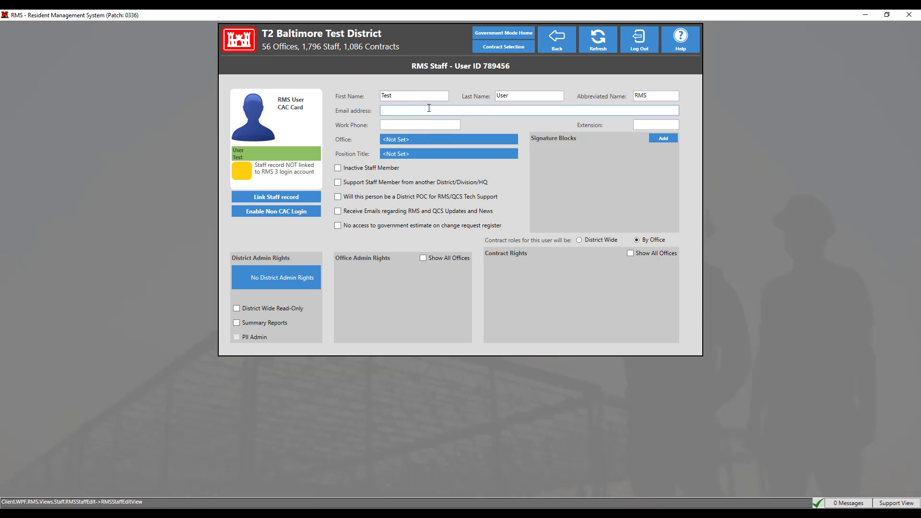
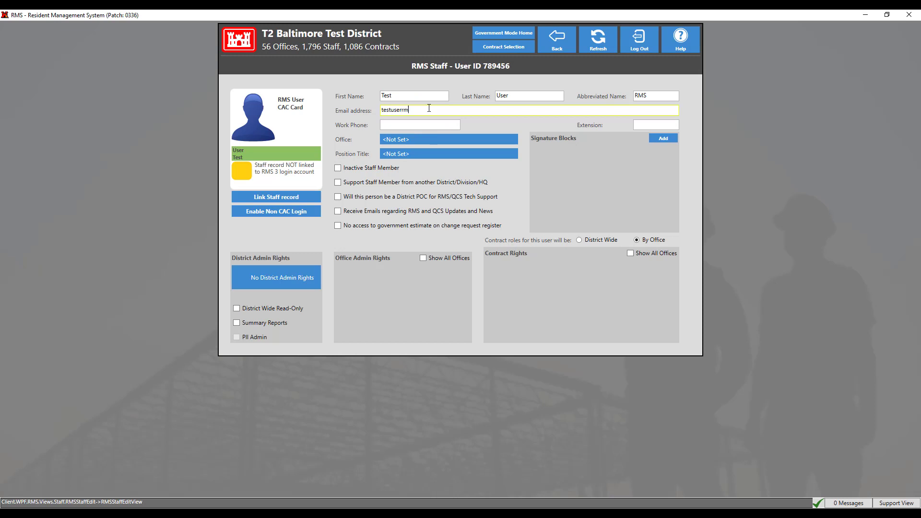
key("Tab")
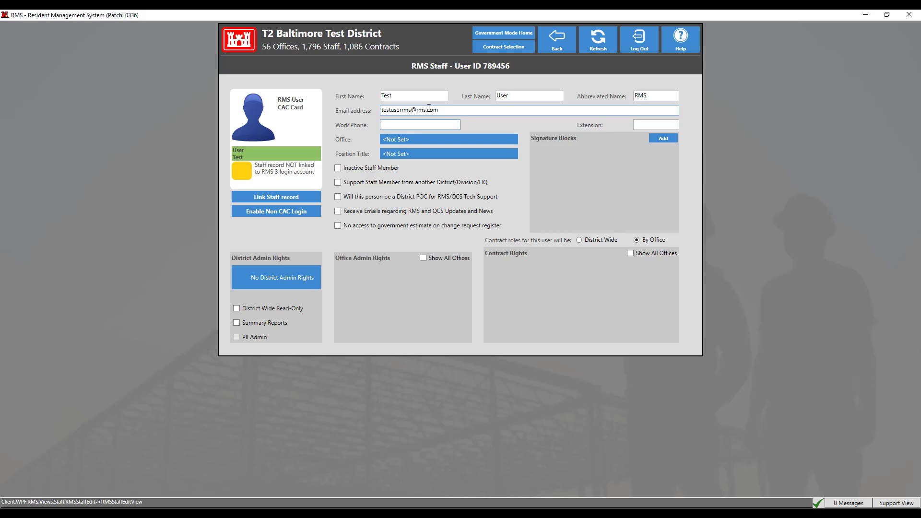
key("Tab")
Step: Fill in the phone extension and set the office to Norfolk District
type("122")
left_click(454, 140)
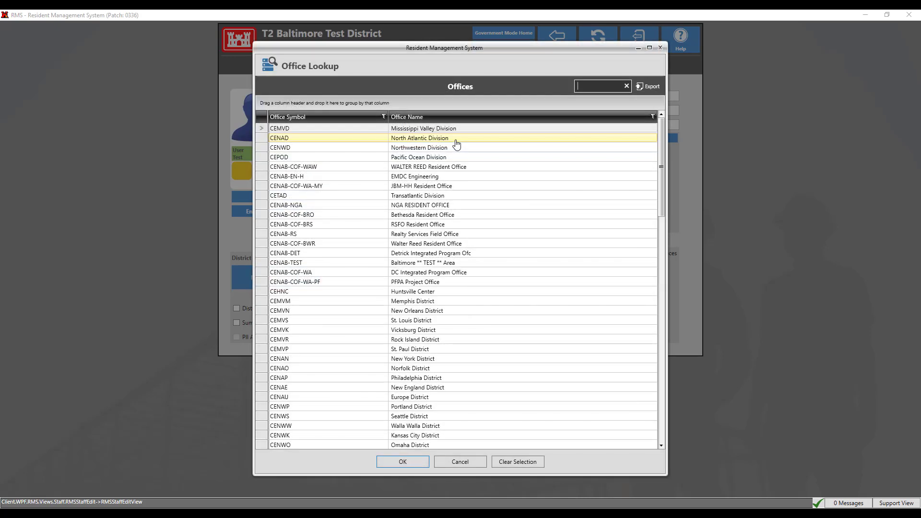
scroll(427, 262, "down", 1)
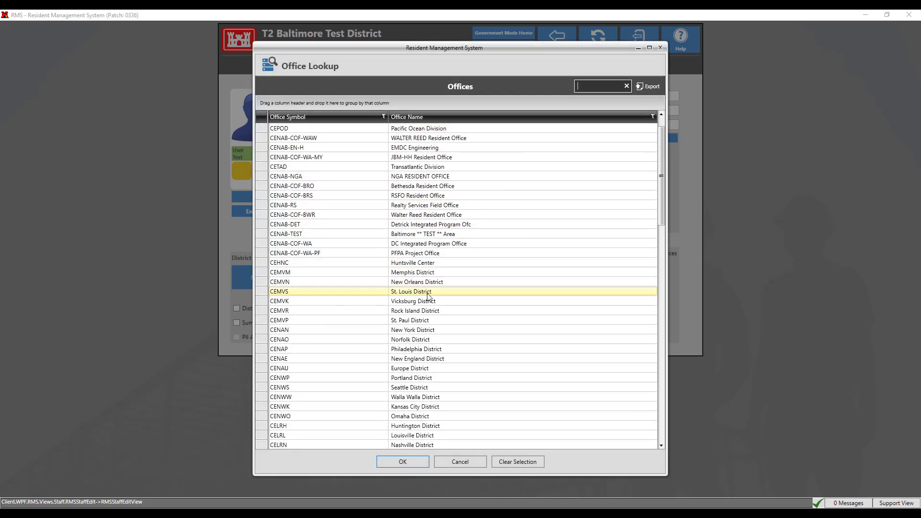
scroll(428, 292, "down", 1)
left_click(426, 312)
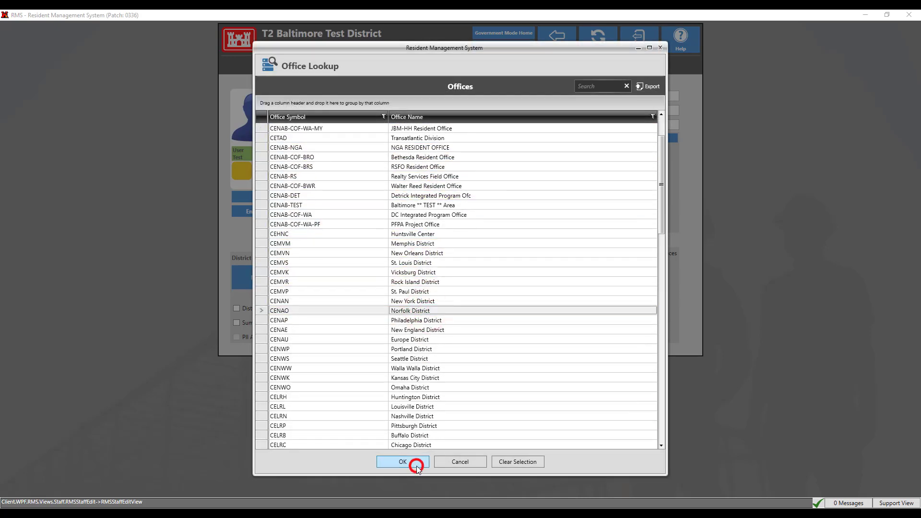
left_click(416, 462)
Step: Go back to the contract list, cancel an attempted Local Office add, and reopen RMS Staff
left_click(504, 47)
left_click(262, 66)
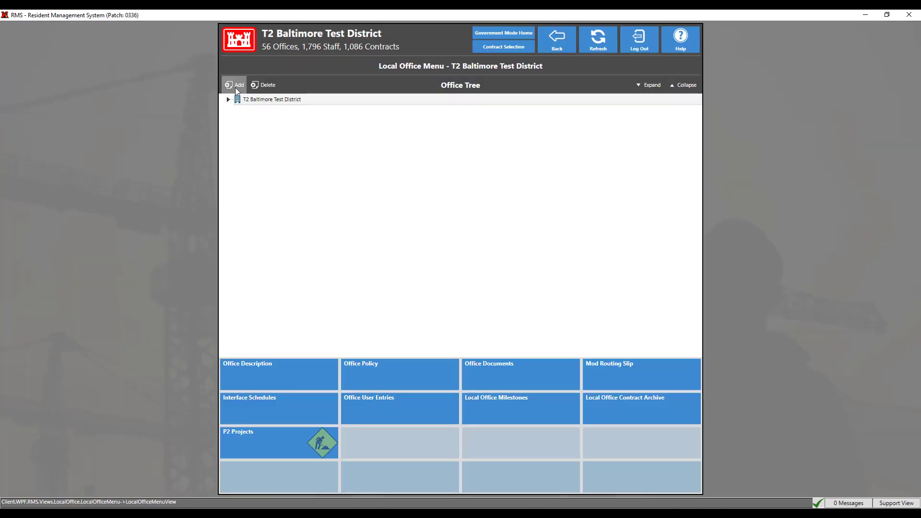
left_click(228, 86)
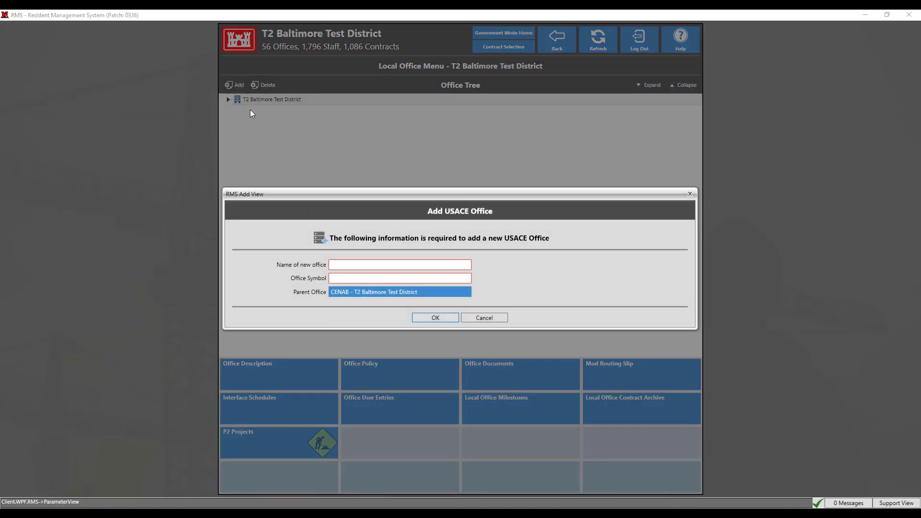
left_click(502, 320)
left_click(558, 38)
left_click(675, 65)
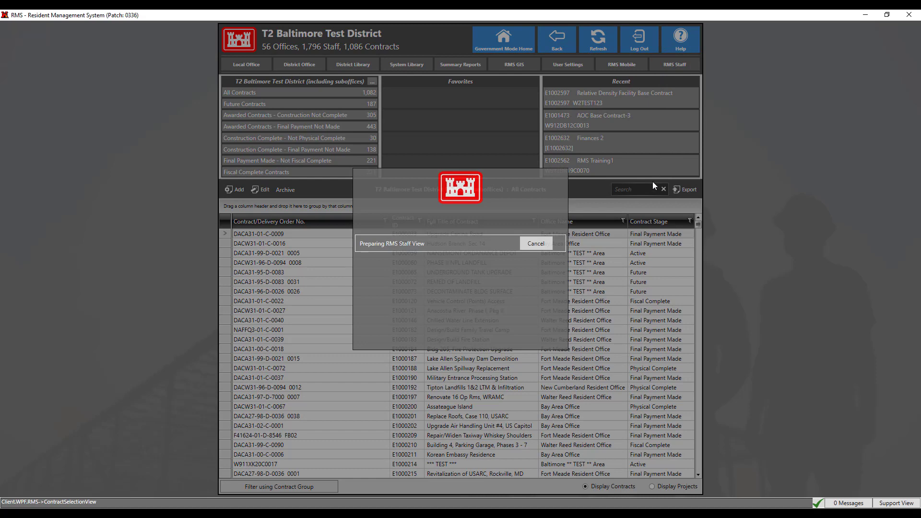
Step: Open staff record 789456 and change its office to CEHNC - Huntsville Center
type("789456")
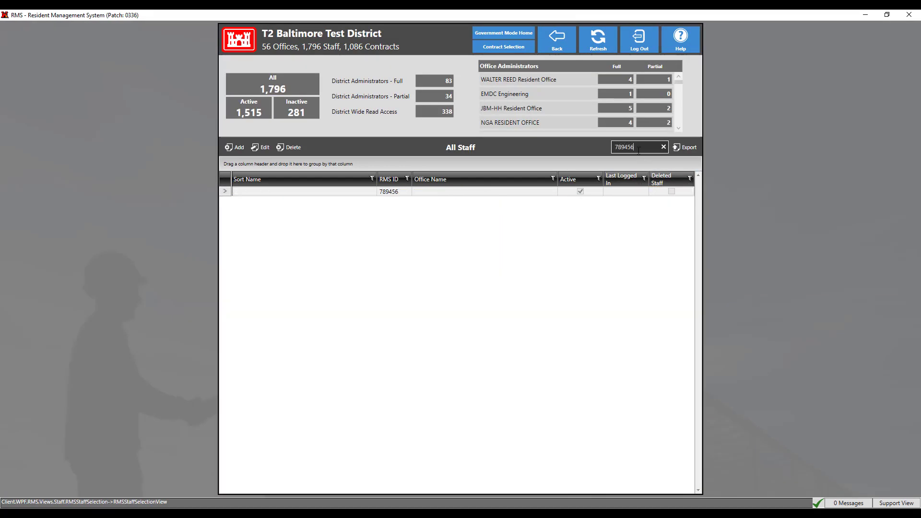
left_click(434, 193)
double_click(435, 192)
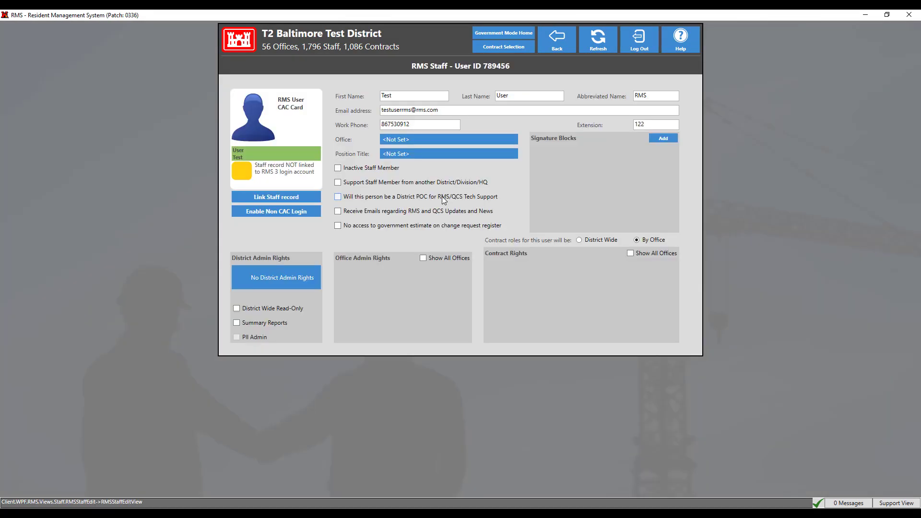
left_click(434, 140)
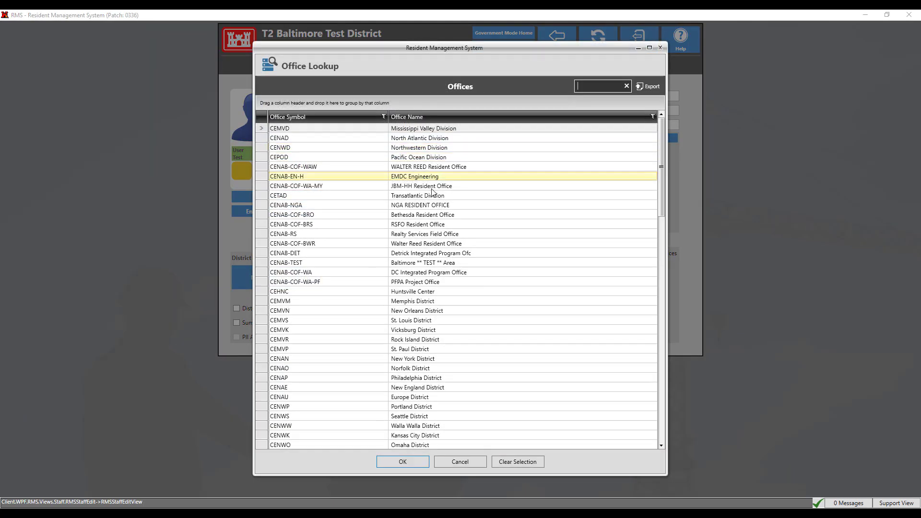
left_click(414, 291)
left_click(403, 462)
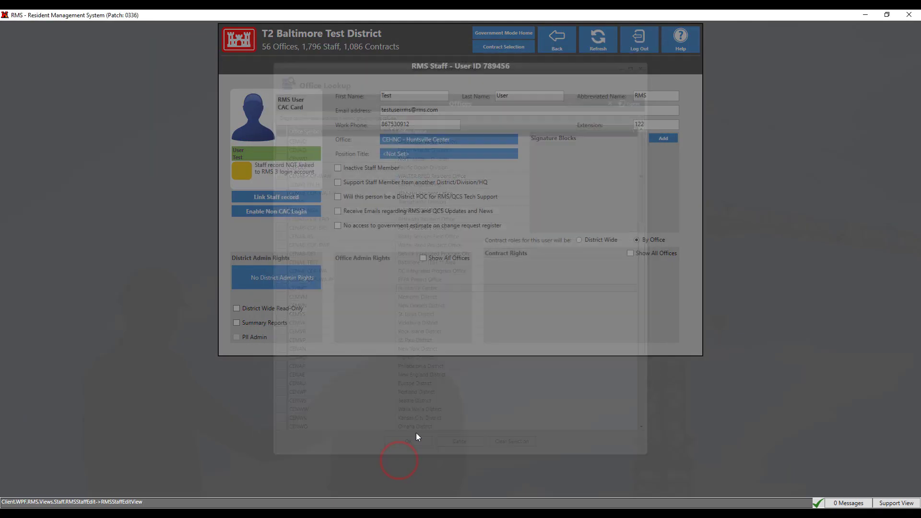
Step: Browse the position titles without choosing one, then return to the All Staff list
left_click(416, 154)
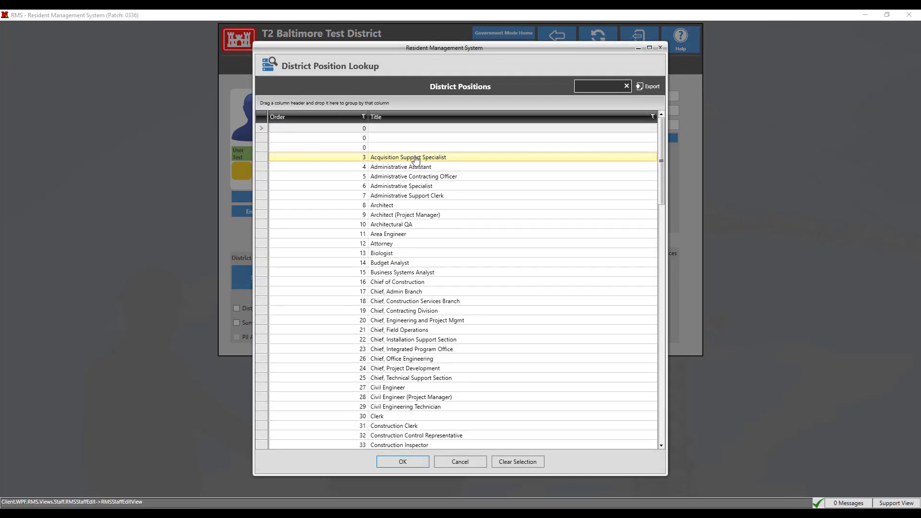
scroll(421, 264, "down", 3)
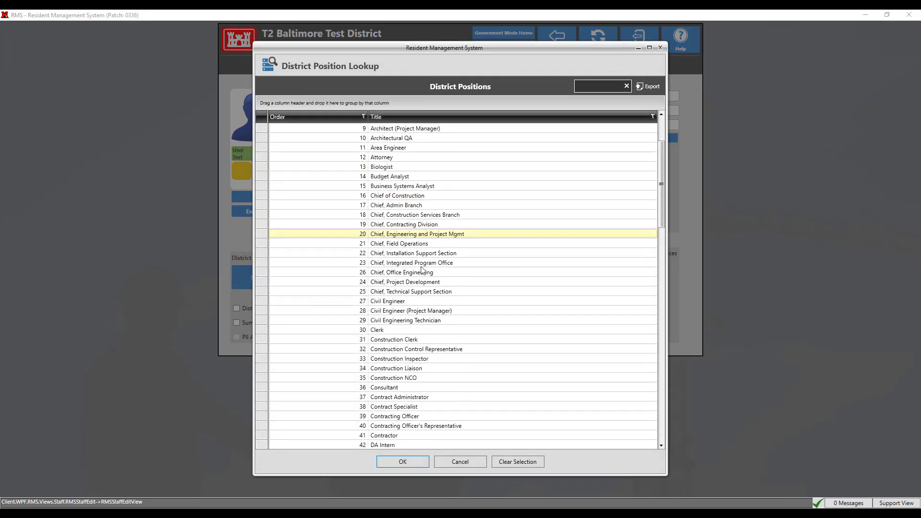
left_click(478, 465)
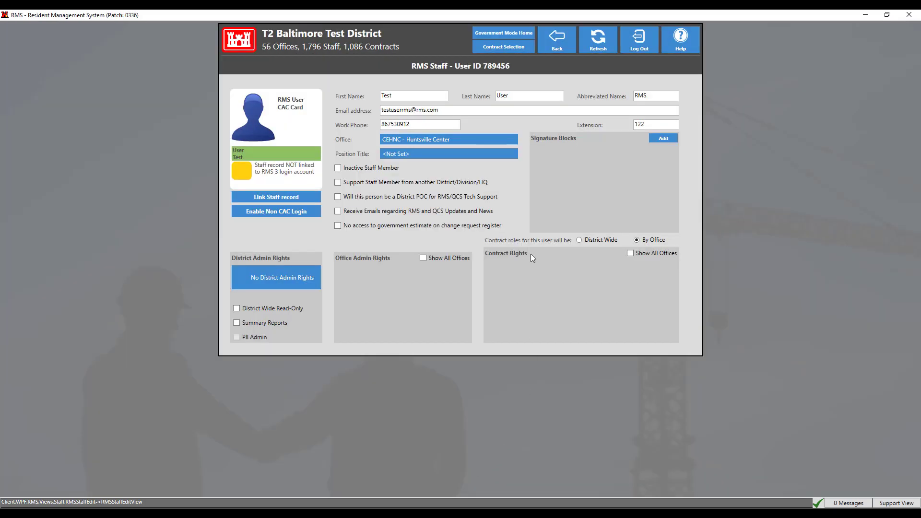
left_click(550, 43)
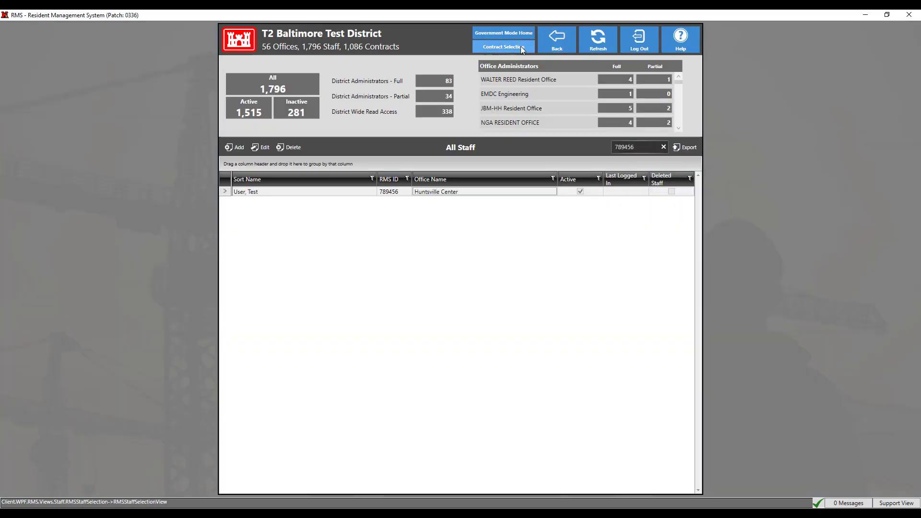
left_click(520, 46)
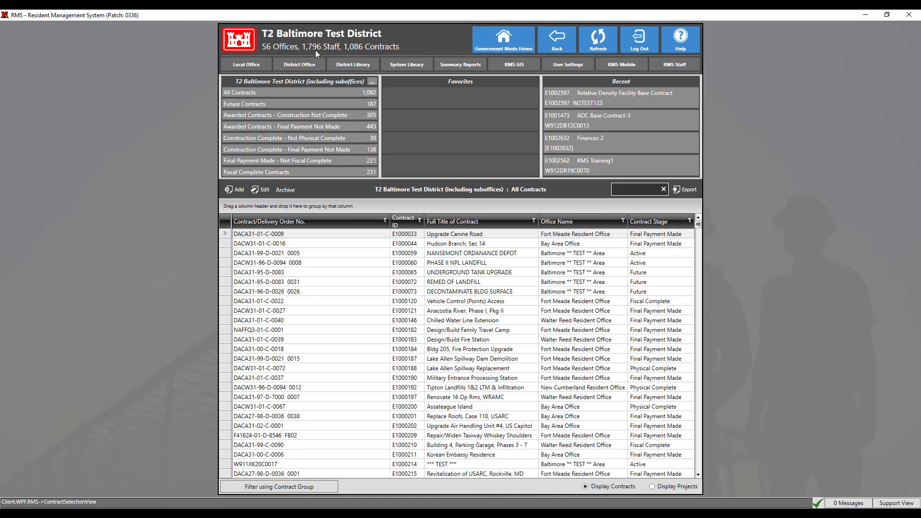
left_click(301, 64)
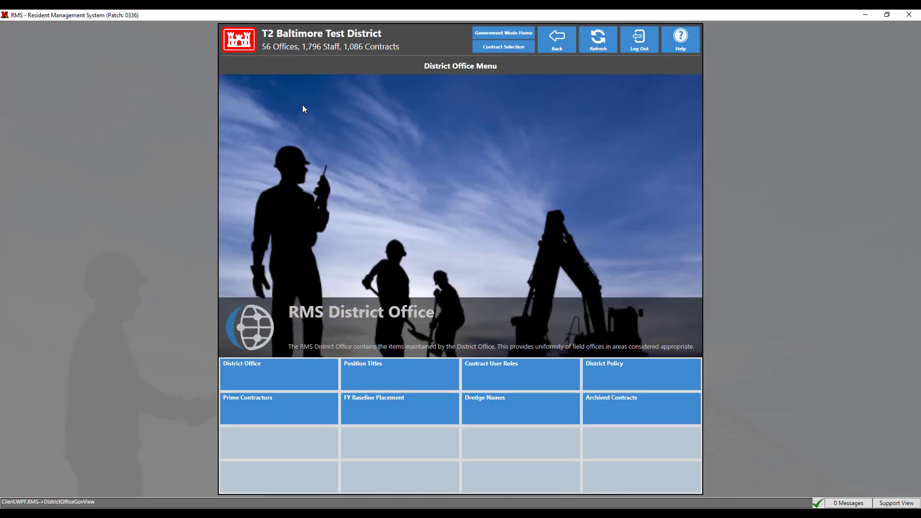
left_click(391, 371)
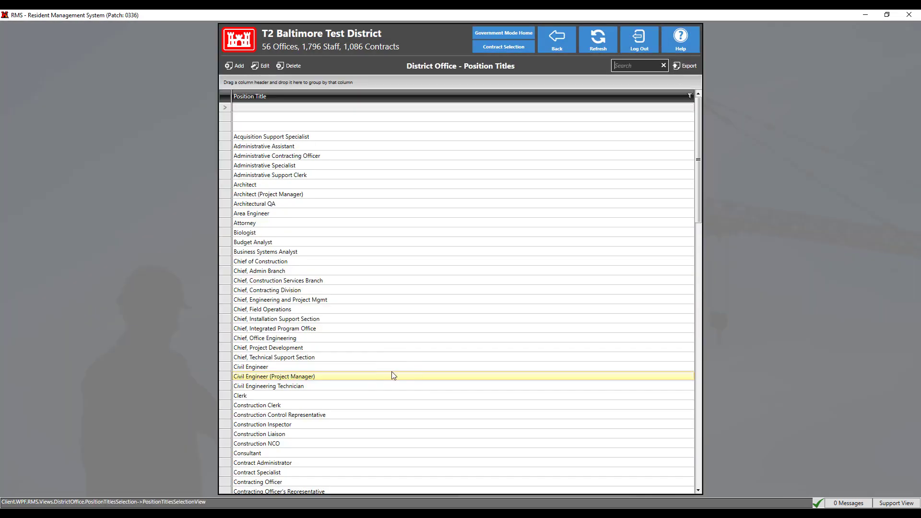
left_click(239, 67)
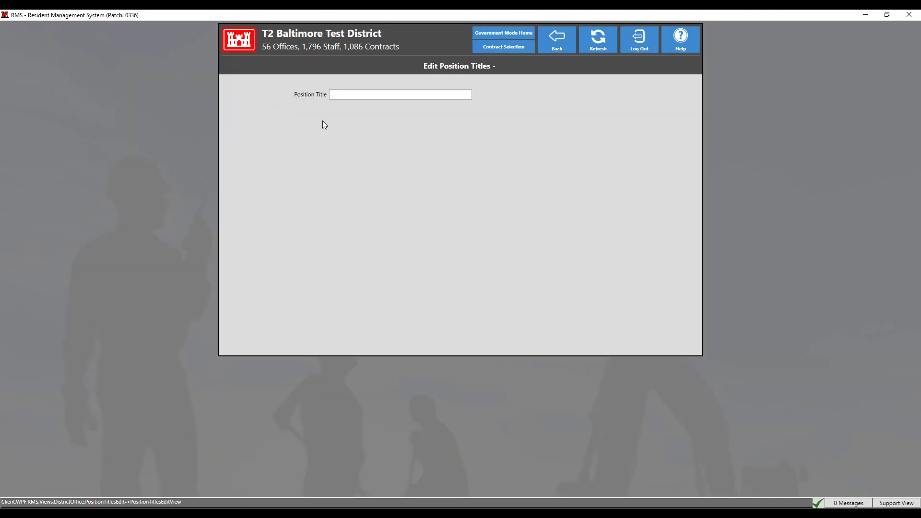
left_click(552, 52)
left_click(554, 56)
left_click(554, 56)
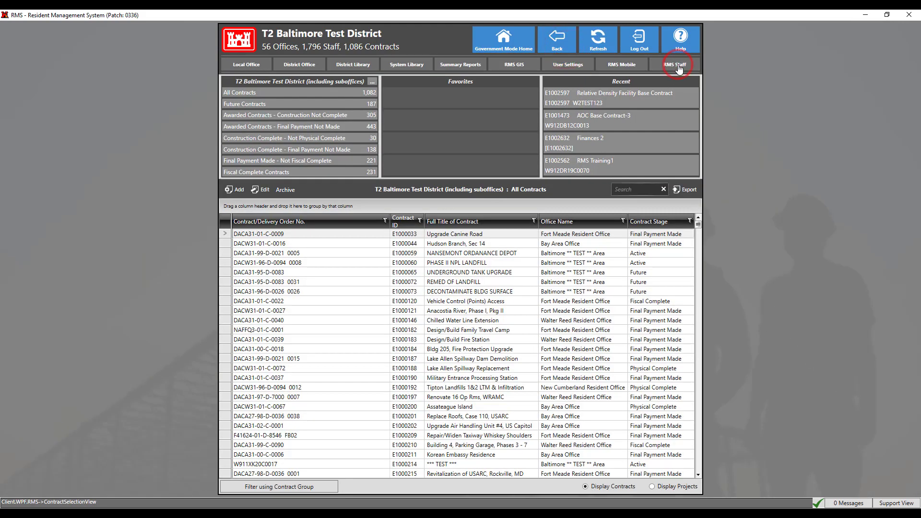
left_click(678, 66)
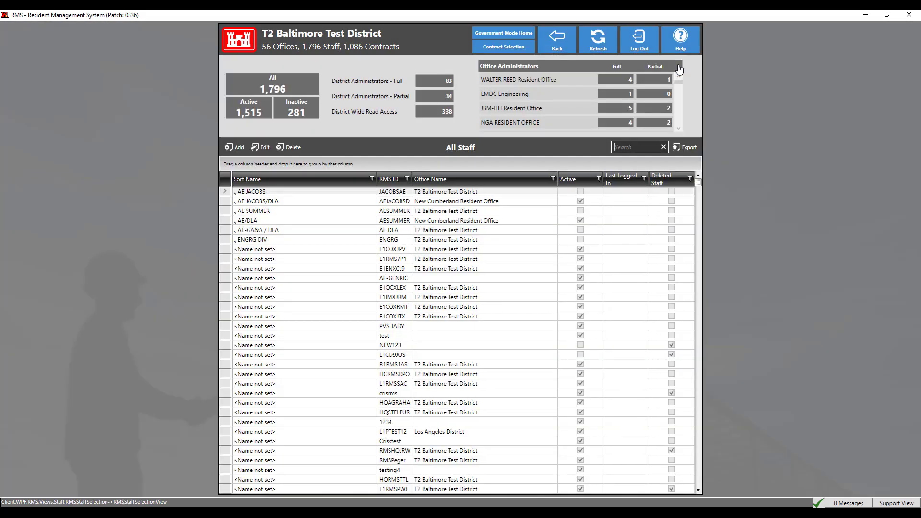
Step: Open staff record 789456 and set its position title to Chief, Engineering and Project Mgmt
type("789456")
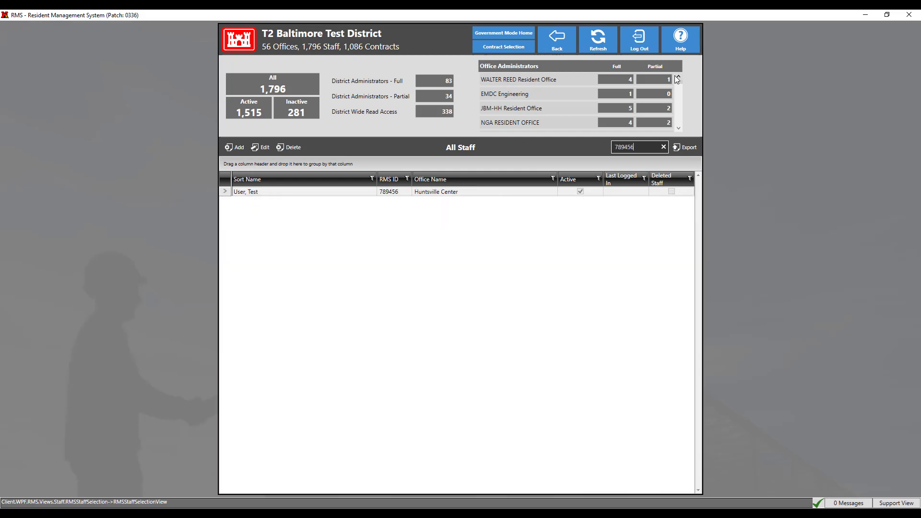
double_click(475, 194)
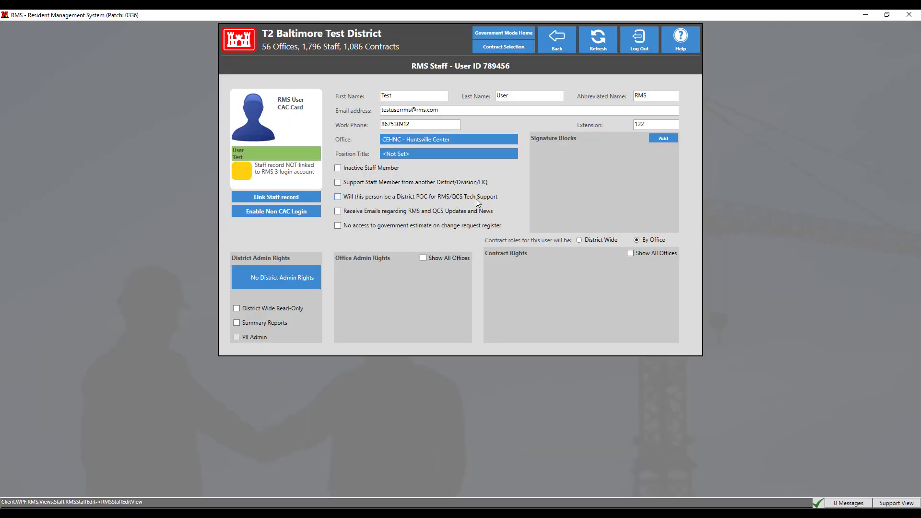
left_click(474, 154)
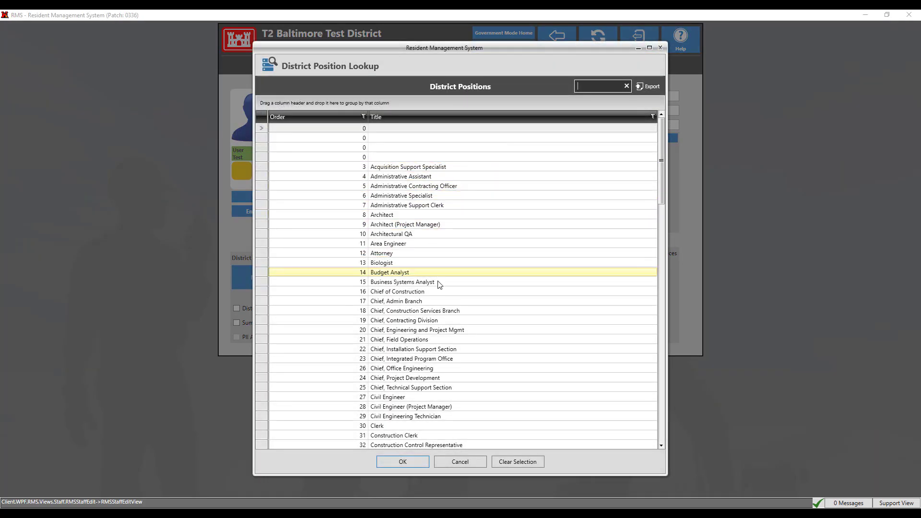
left_click(418, 330)
left_click(403, 462)
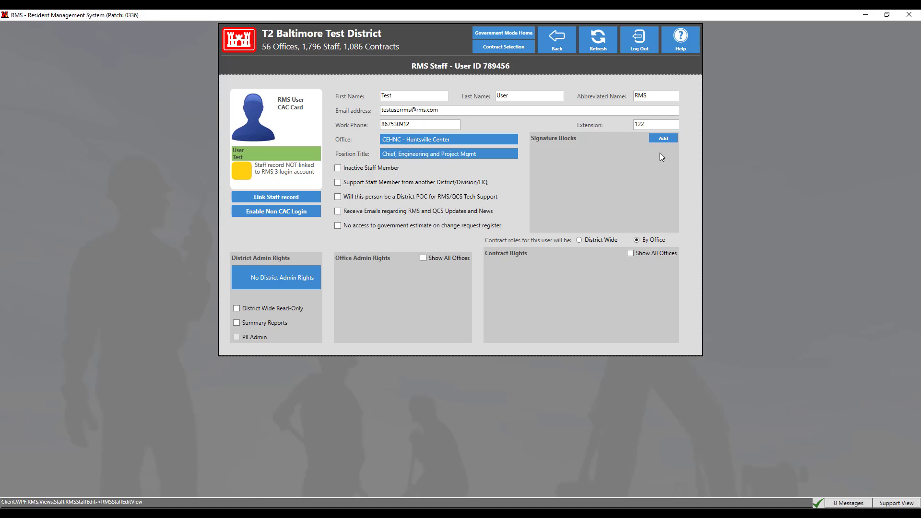
Step: Add a signature block using the prefilled name and the Chief, Engineering and Project Mgmt title
left_click(671, 139)
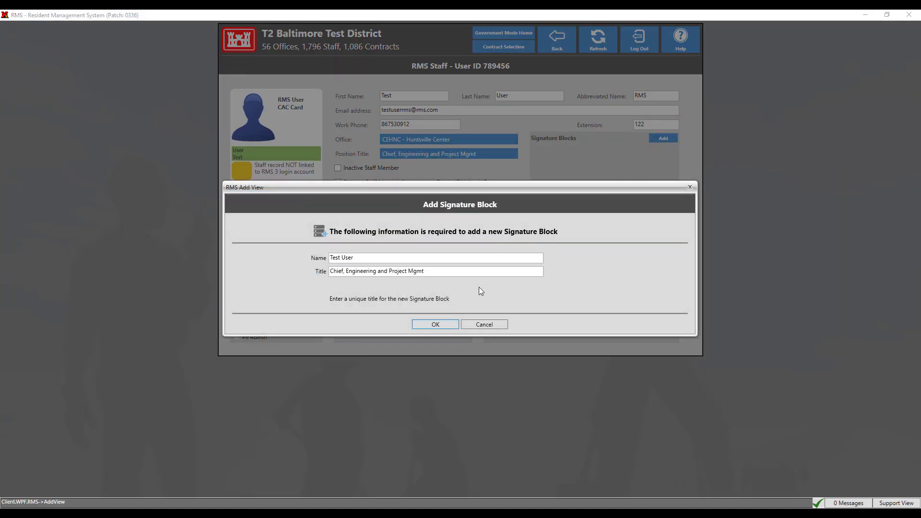
left_click(435, 325)
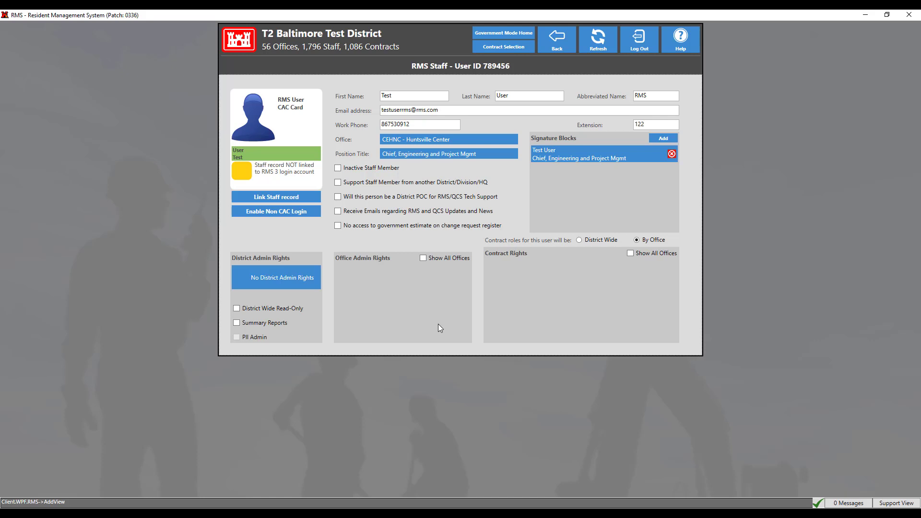
Step: Grant district admin rights for Add/Edit Contracts, Archive Contracts, Prime Contractors and Standard Text
left_click(272, 281)
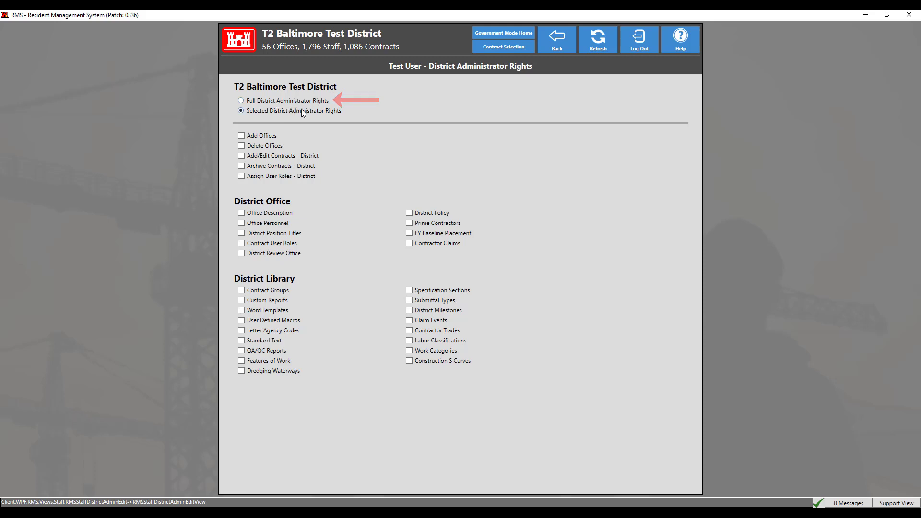
left_click(242, 156)
left_click(242, 166)
left_click(409, 223)
left_click(266, 340)
left_click(555, 46)
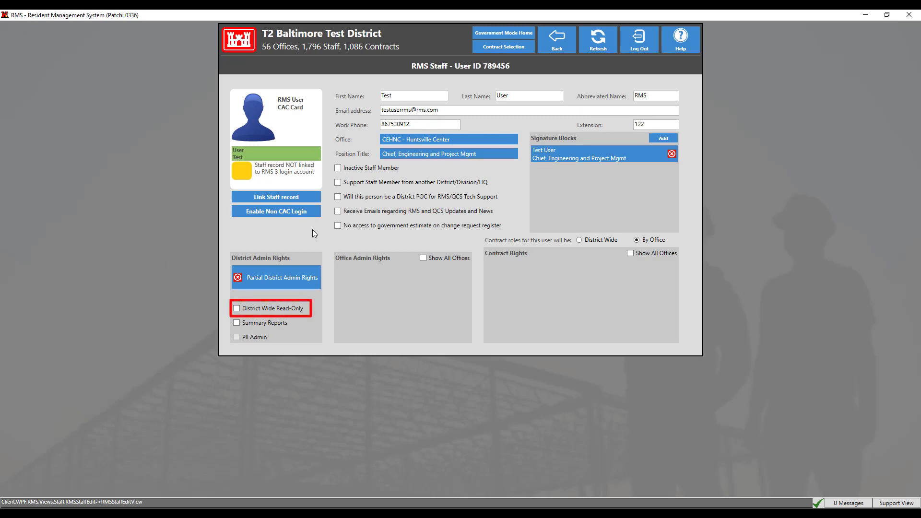
mouse_move(312, 308)
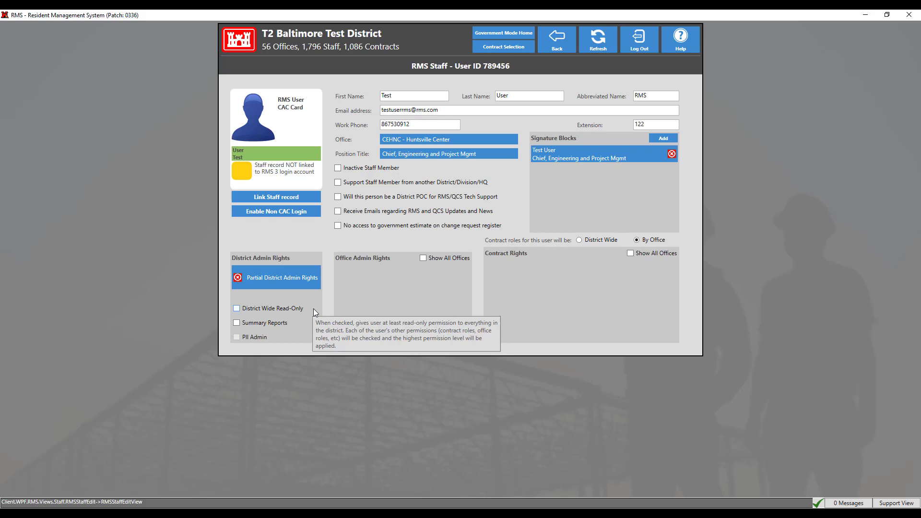
mouse_move(297, 323)
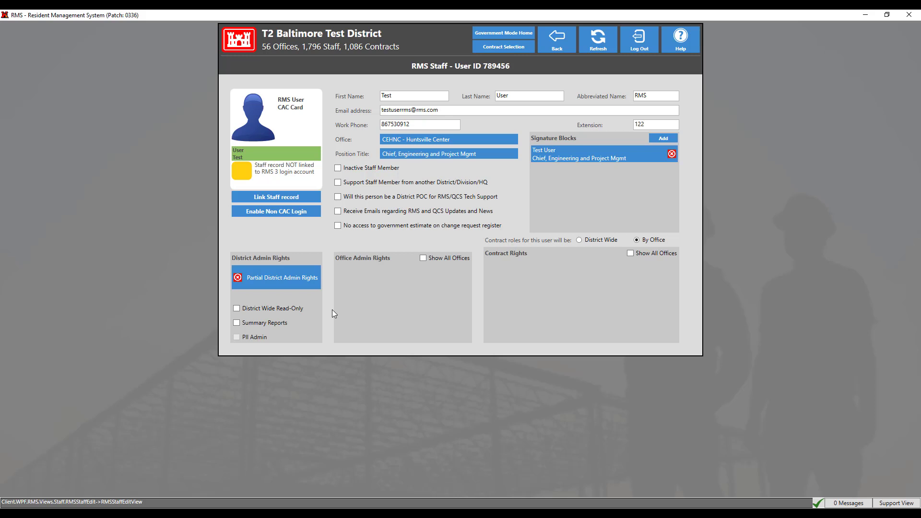
Step: Grant Full Office Administrator Rights for the Baltimore ** TEST ** Area office
left_click(423, 258)
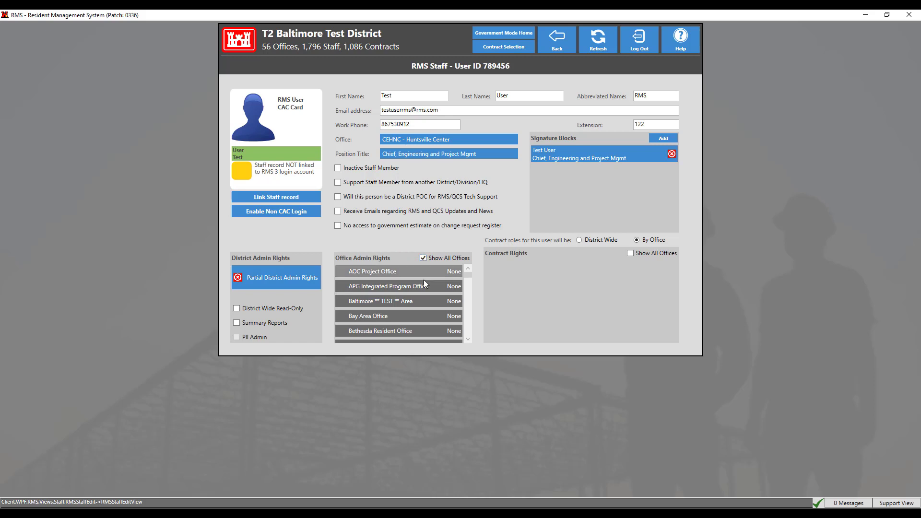
left_click(421, 301)
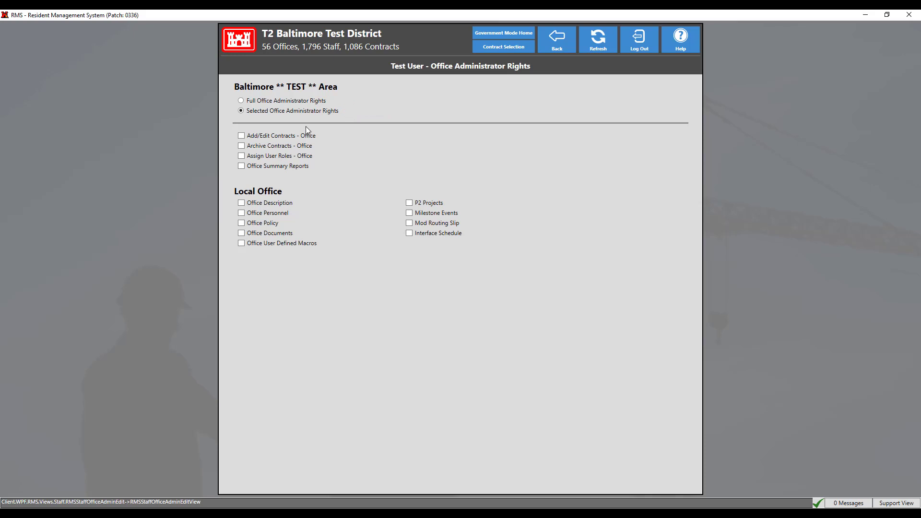
left_click(291, 101)
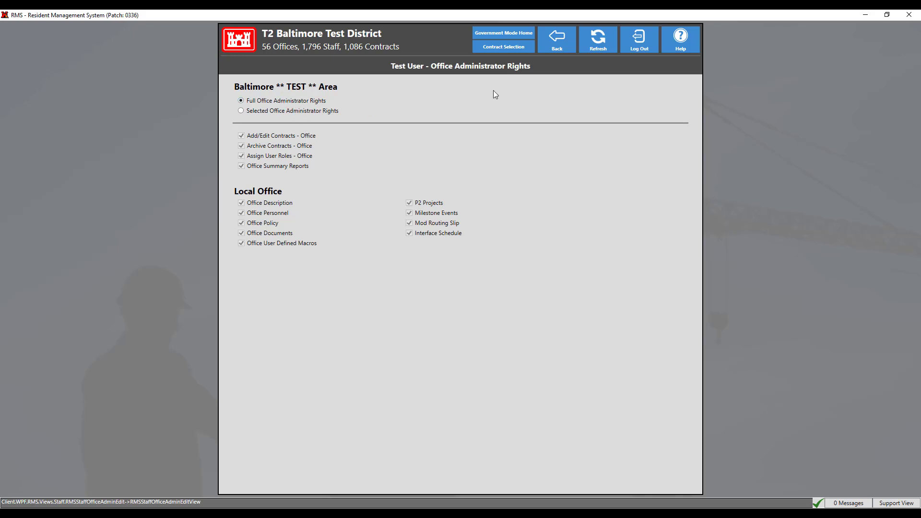
left_click(540, 50)
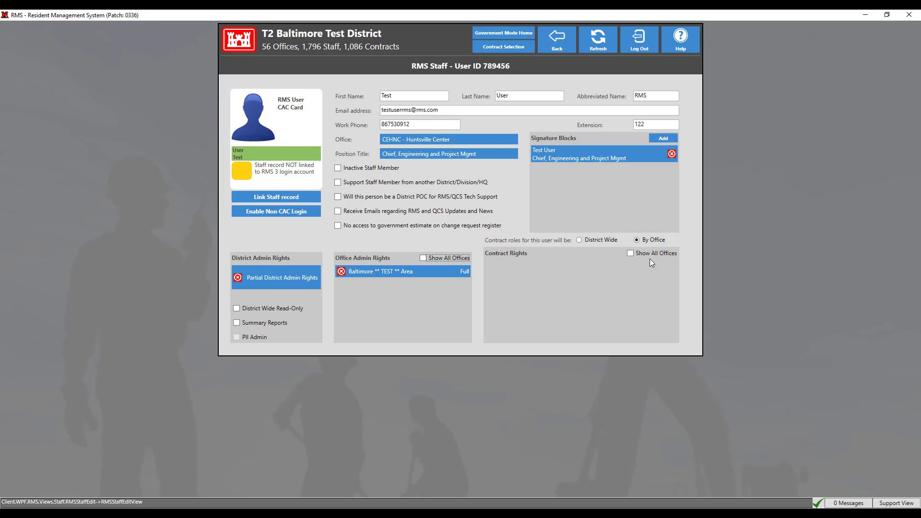
Step: Assign the RESTRICTED RFI-SUBMITTAL REVIEWER role for the Baltimore ** TEST ** Area office
left_click(630, 253)
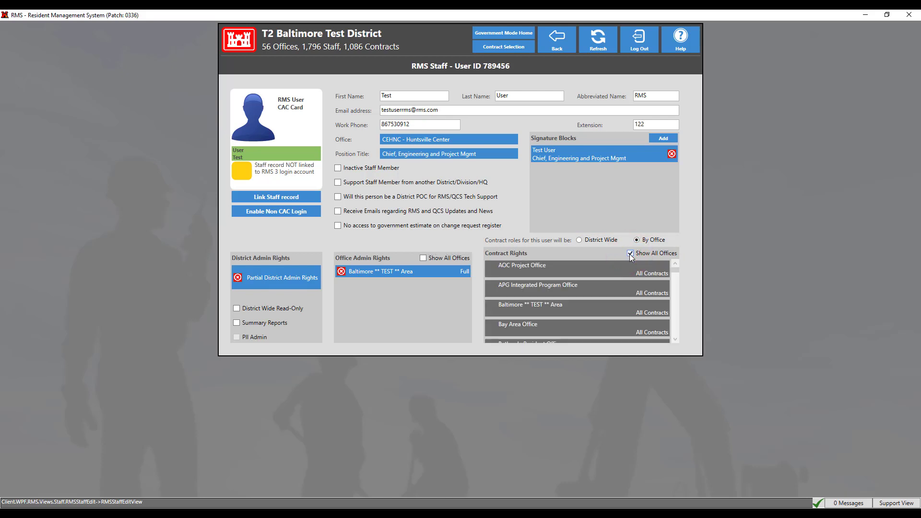
left_click(606, 307)
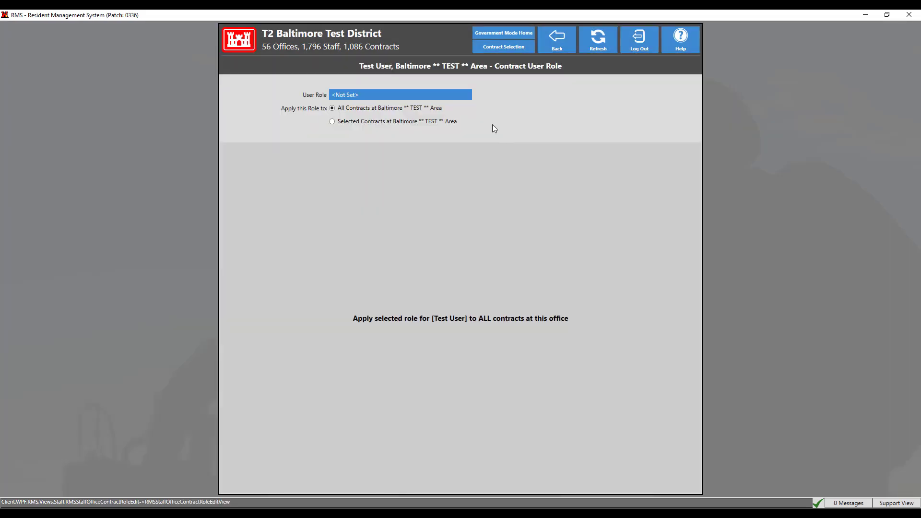
left_click(465, 95)
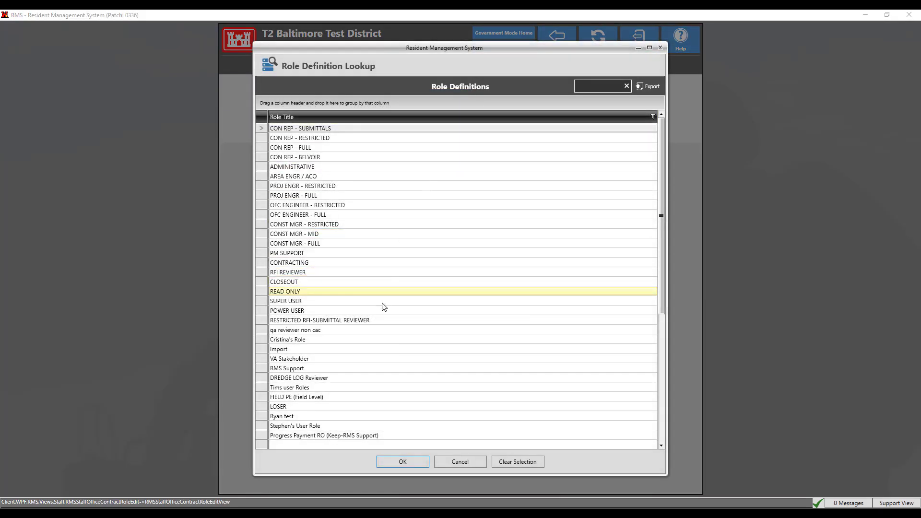
left_click(377, 321)
left_click(397, 461)
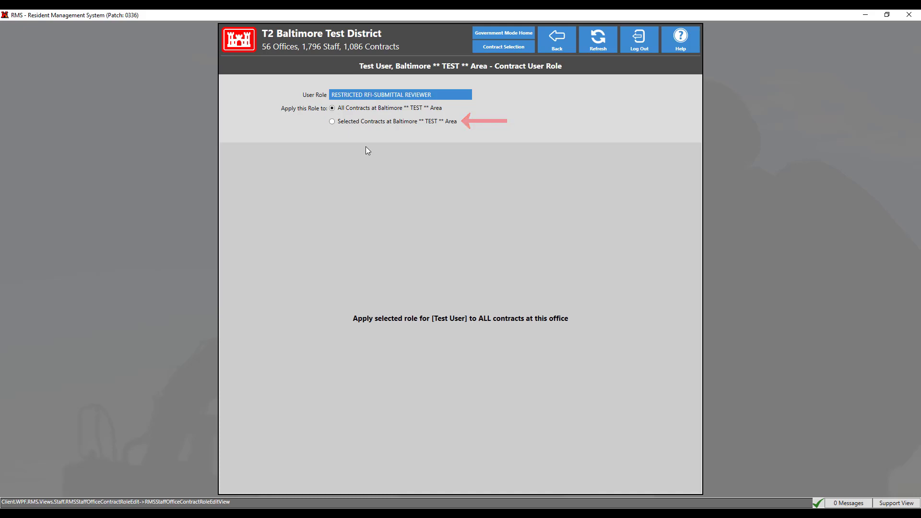
Step: Limit that role to selected contracts E1000713 and E1000228
left_click(353, 121)
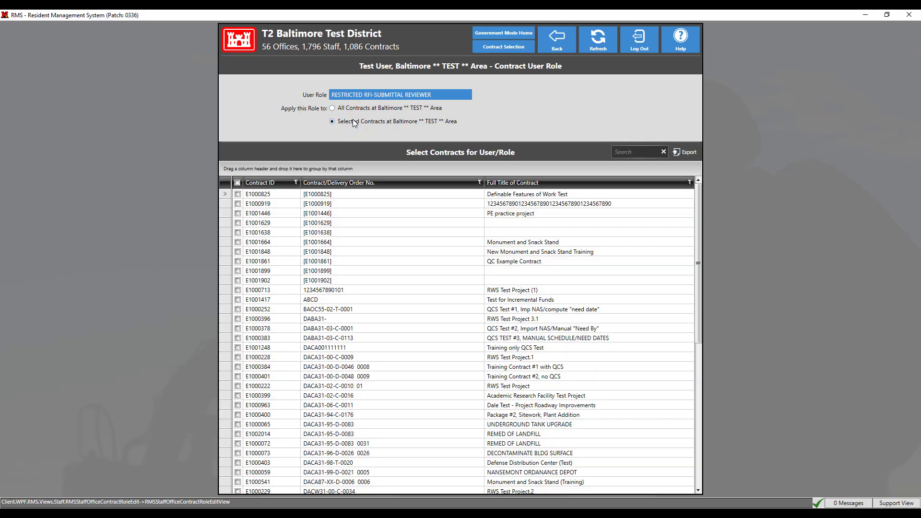
left_click(237, 290)
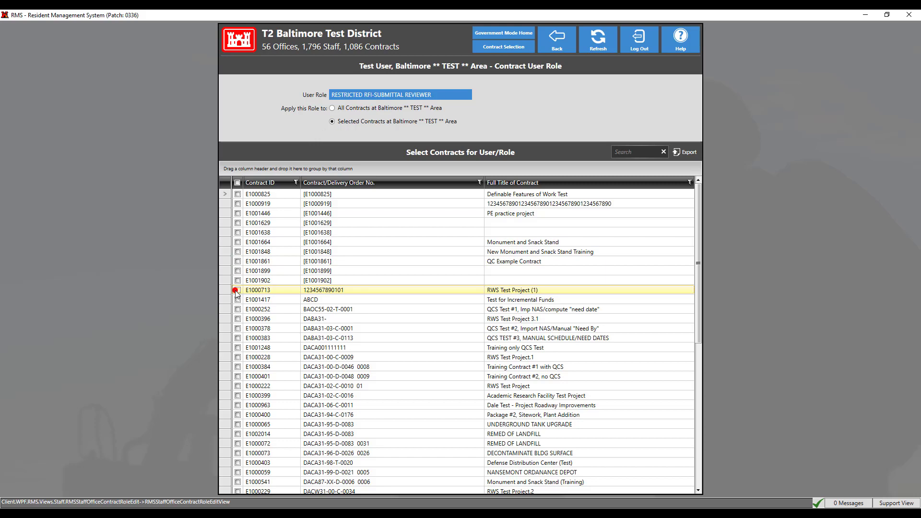
left_click(237, 358)
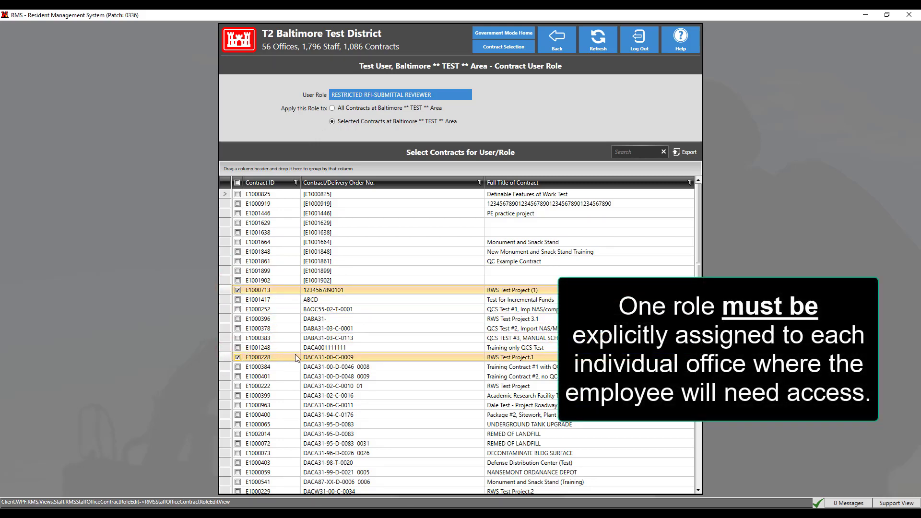
left_click(557, 44)
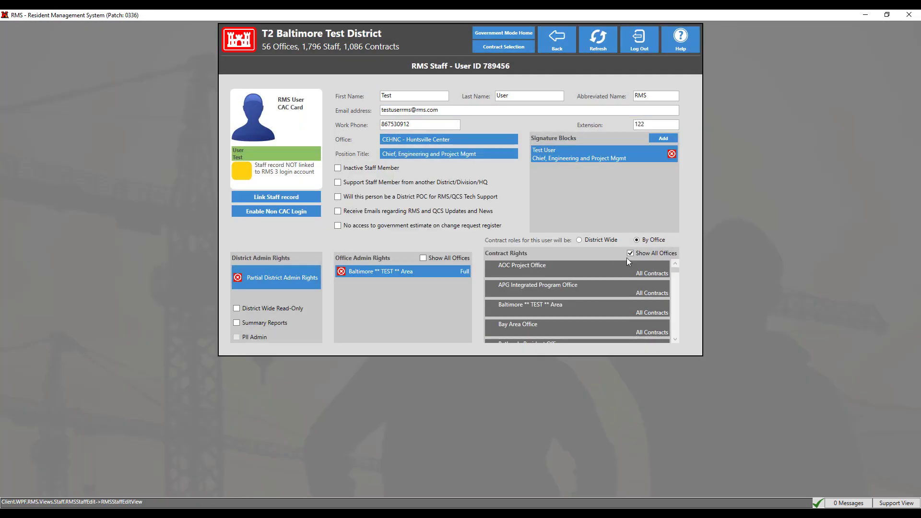
Step: Switch contract roles to District Wide, replacing the office role, with the SUPER USER role
left_click(631, 253)
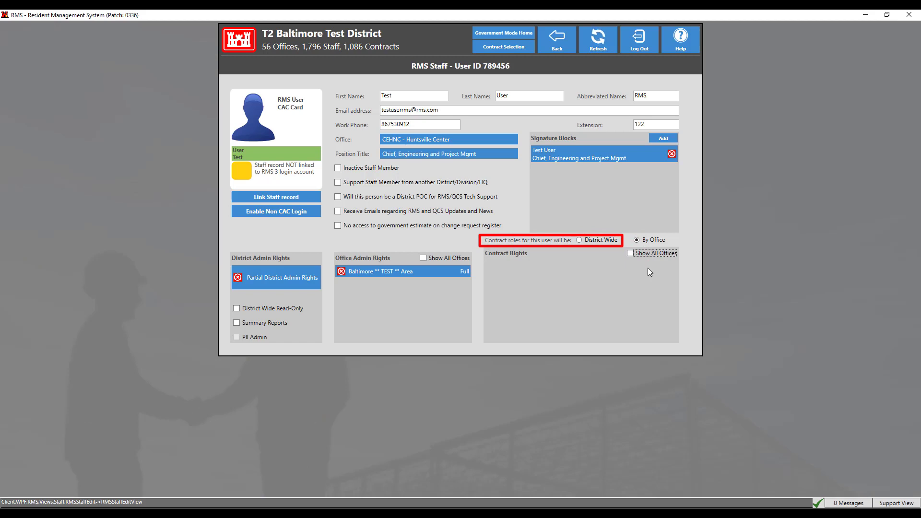
left_click(579, 239)
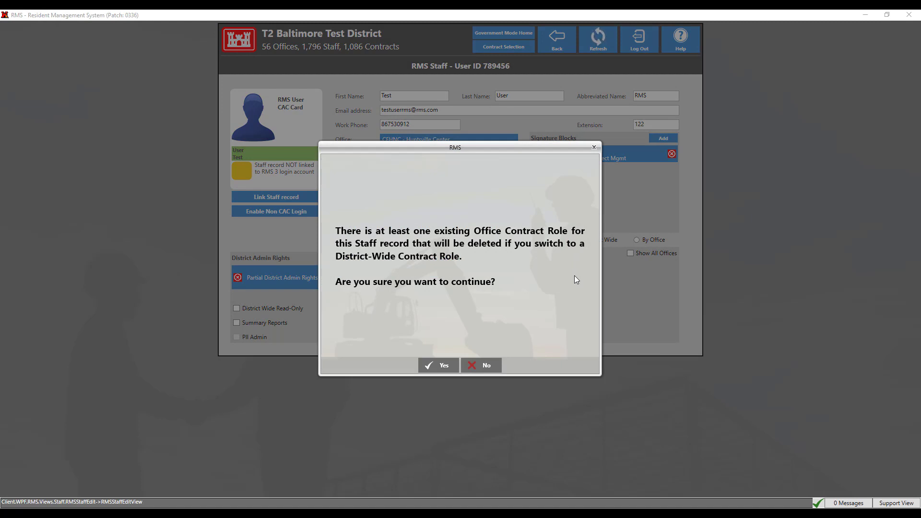
left_click(433, 364)
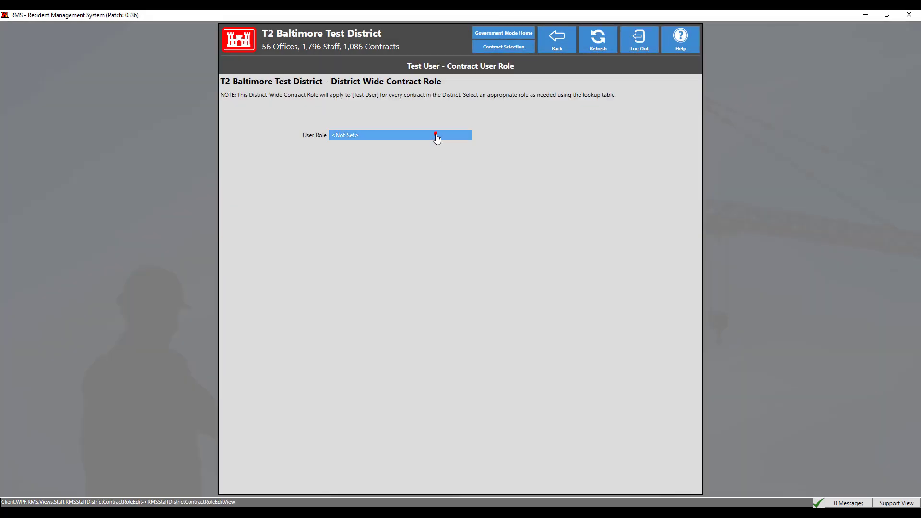
left_click(437, 137)
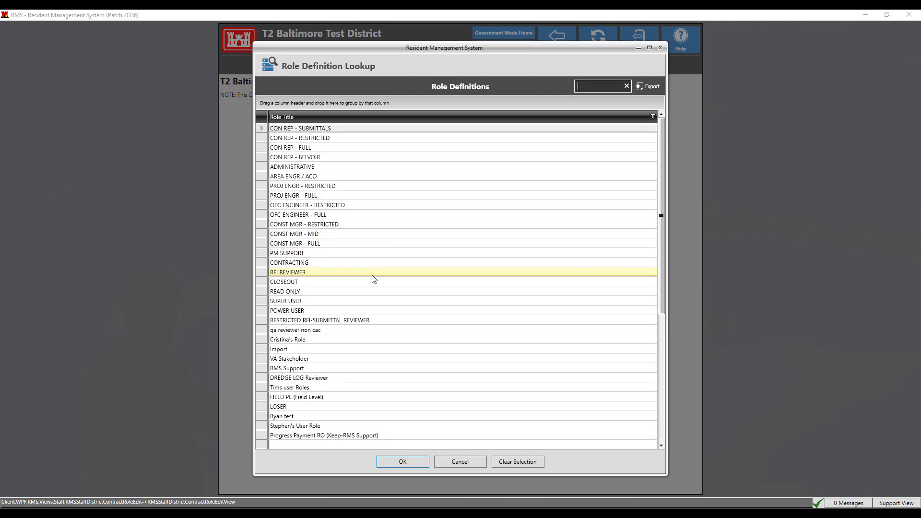
left_click(367, 302)
left_click(408, 460)
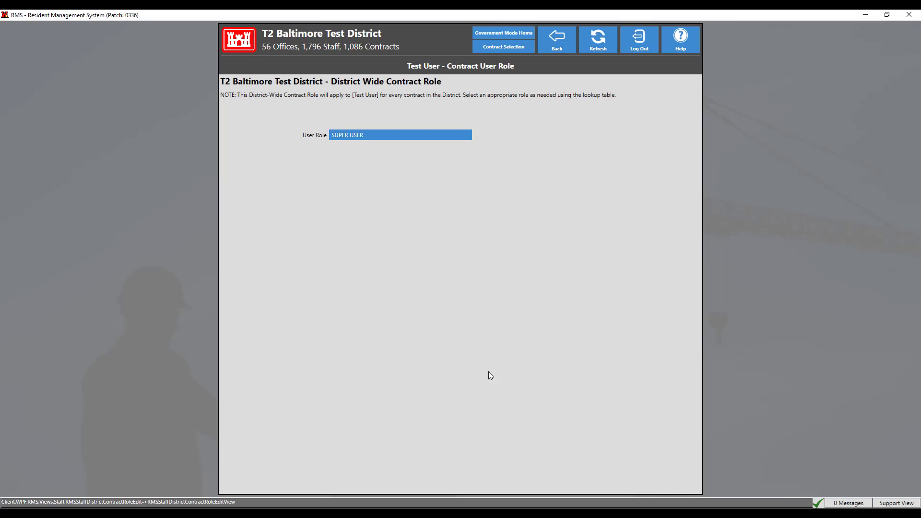
left_click(544, 48)
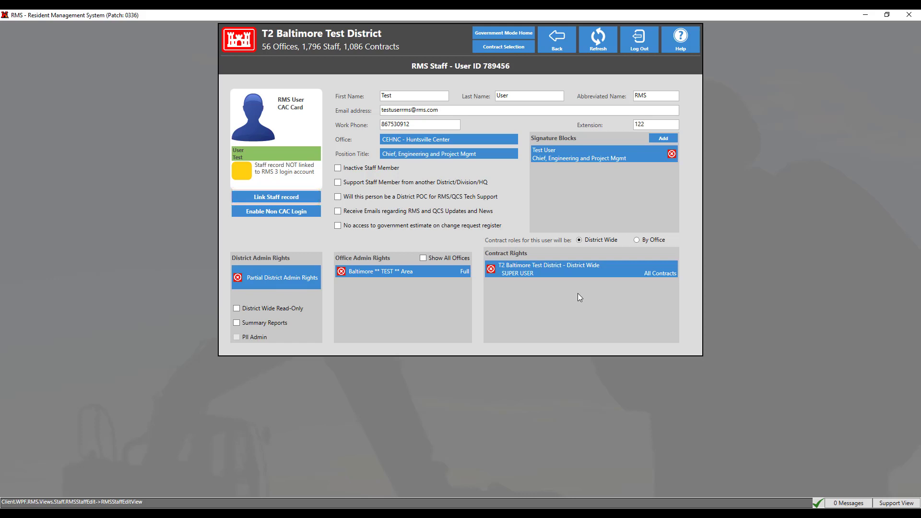
Step: Link the staff record to the user's CAC ID number, confirm the pending-link message, then open Enable Non CAC Login
left_click(314, 202)
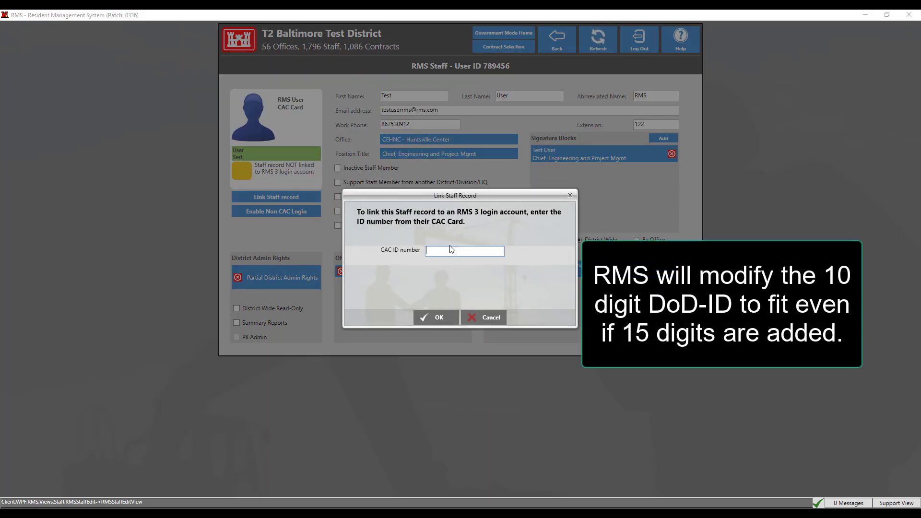
left_click(439, 318)
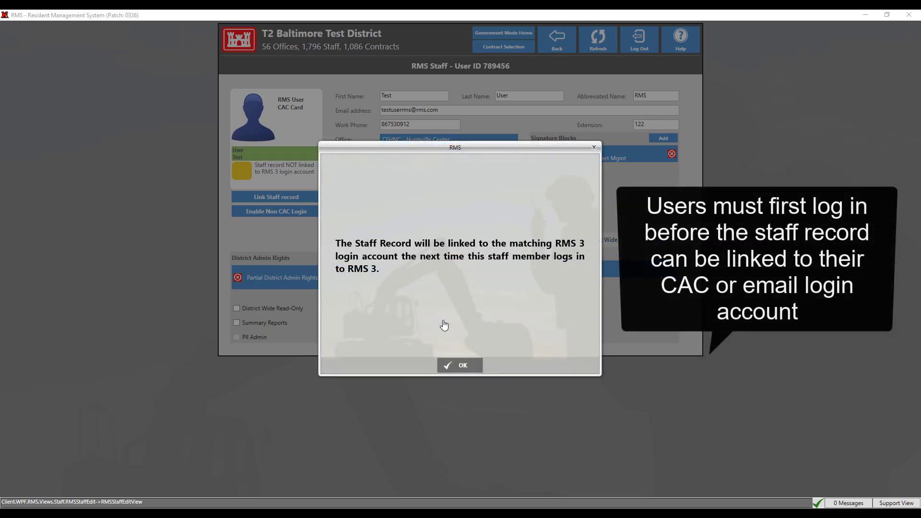
left_click(449, 366)
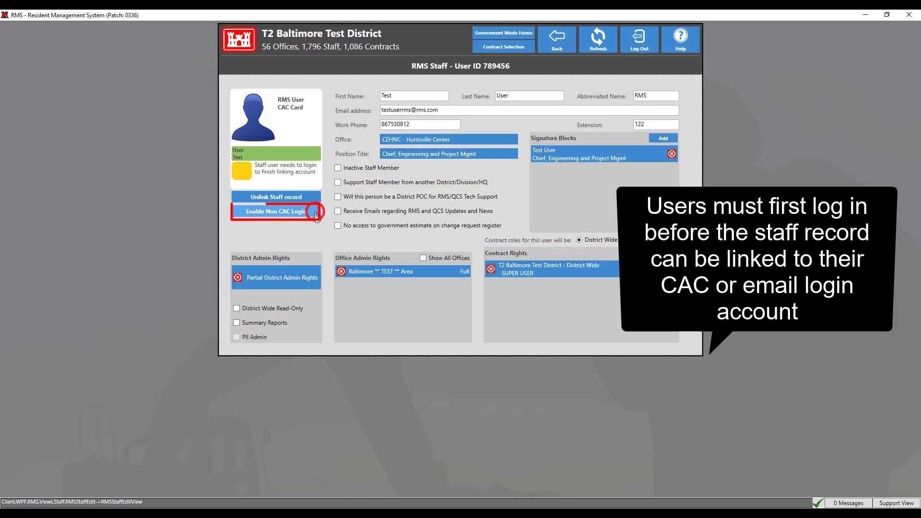
left_click(314, 211)
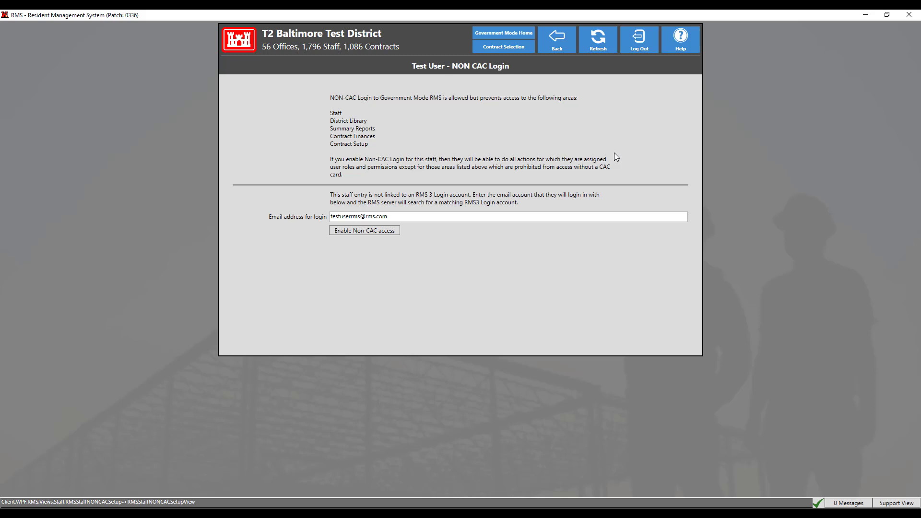
Step: Leave the NON CAC Login page without enabling it and return to the All Staff list
left_click(555, 55)
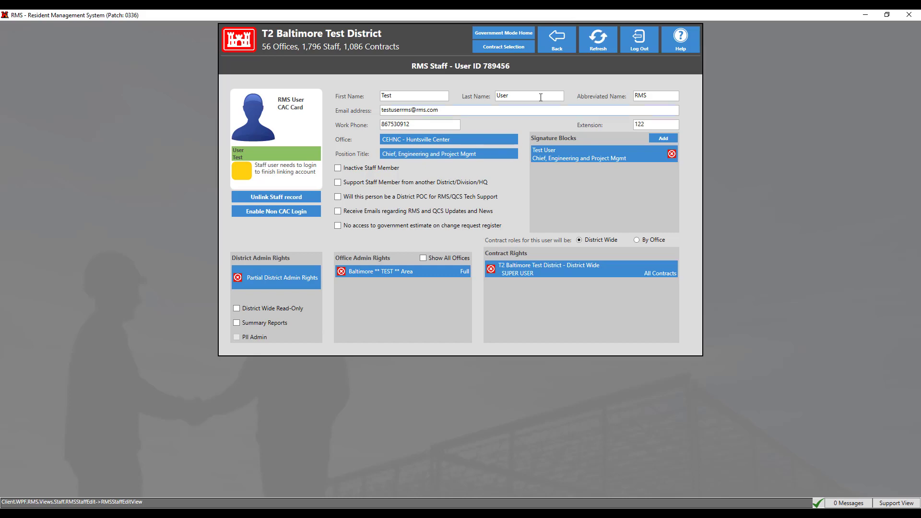
left_click(558, 50)
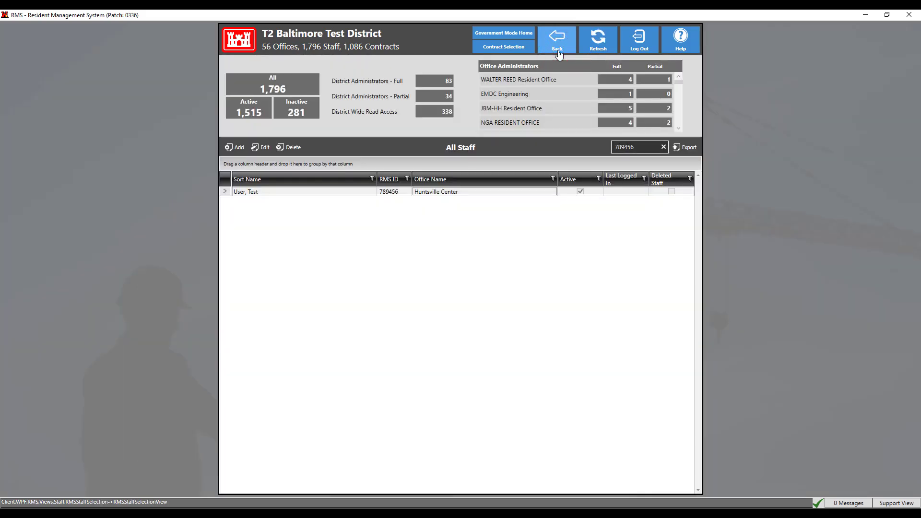